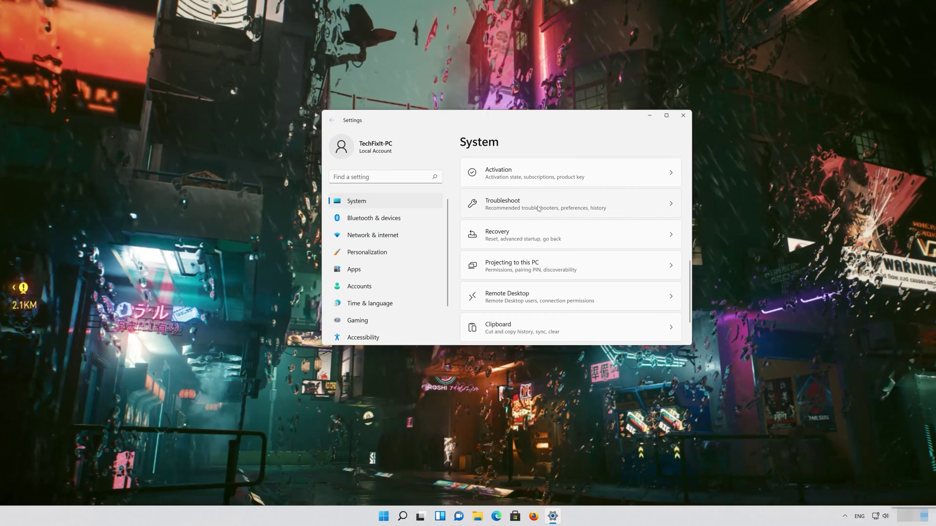
Run the Keyboard troubleshooter from the other troubleshooters in the Windows system settings.
{"action": "left_click", "coordinate": [616, 206]}
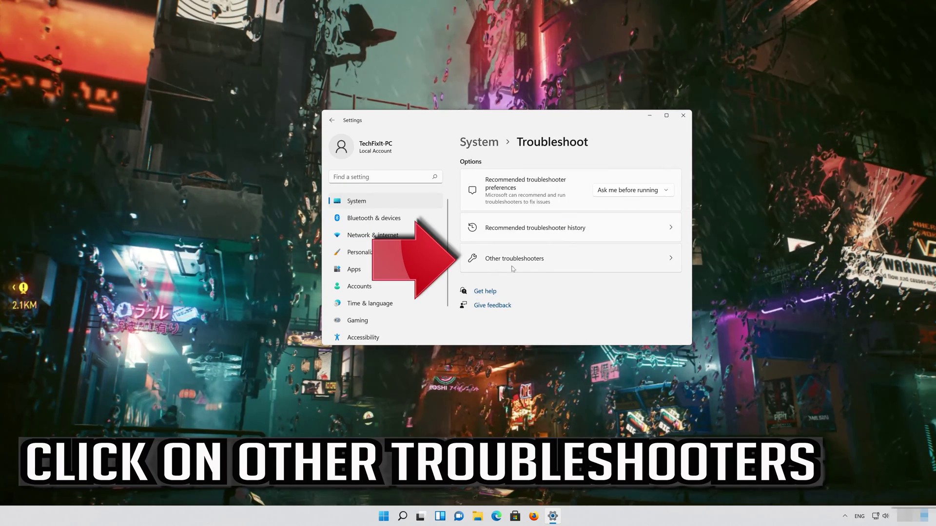
{"action": "left_click", "coordinate": [533, 263]}
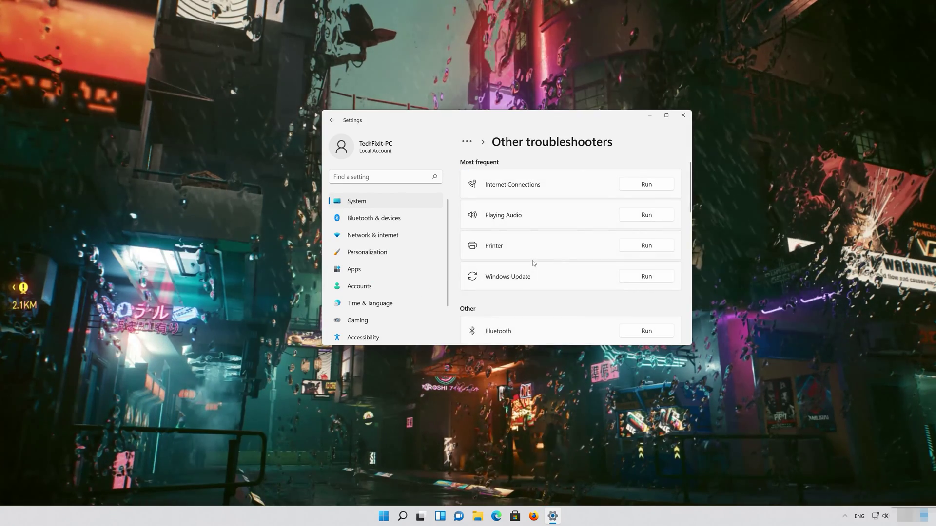
{"action": "scroll", "coordinate": [533, 263], "scroll_direction": "down", "scroll_amount": 2}
{"action": "scroll", "coordinate": [533, 263], "scroll_direction": "down", "scroll_amount": 3}
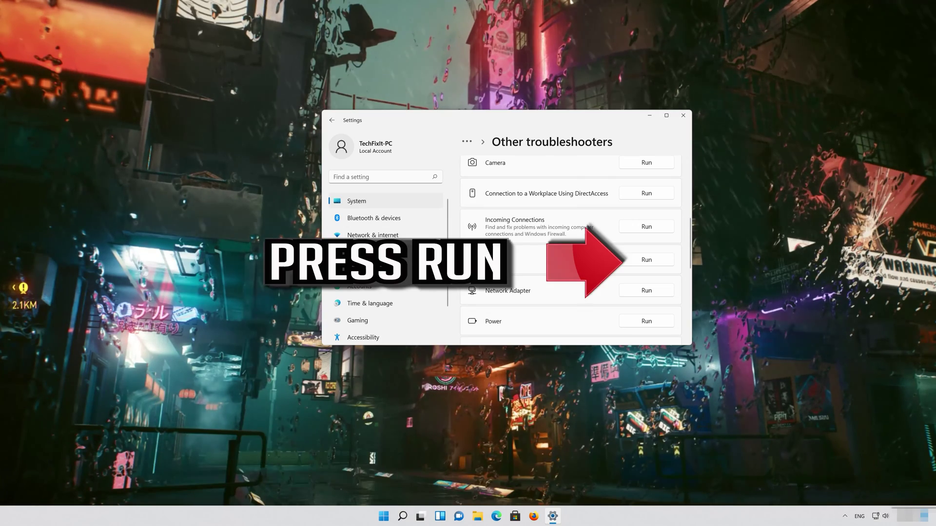
{"action": "left_click", "coordinate": [648, 262]}
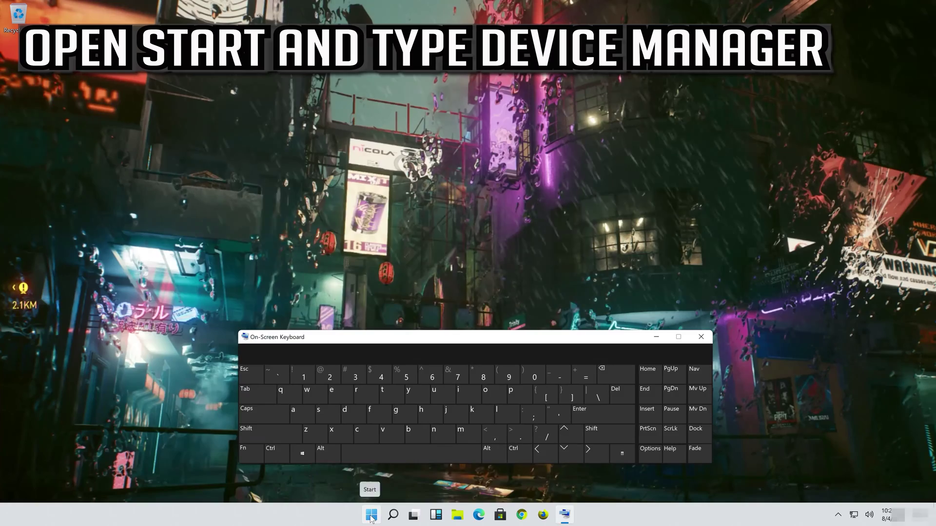
Search Windows for "device manager" with the On-Screen Keyboard and open Device Manager.
{"action": "left_click", "coordinate": [371, 516]}
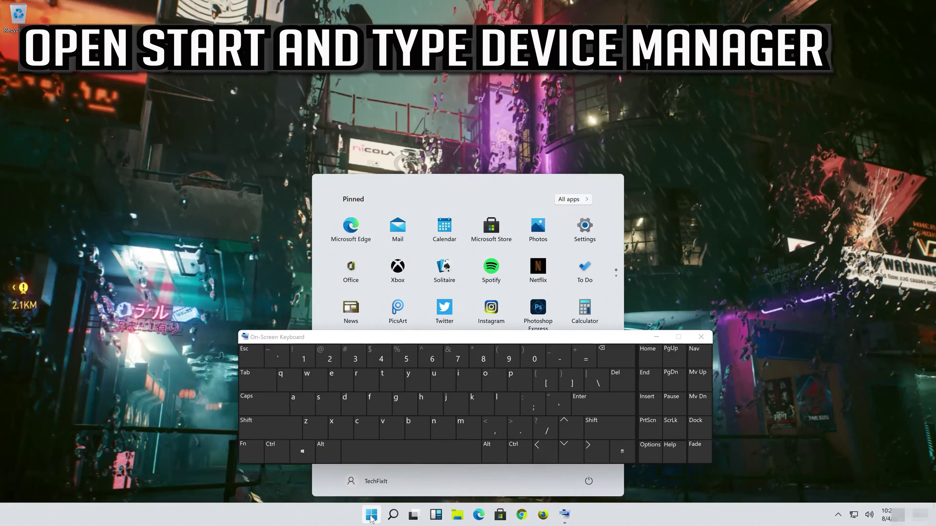
{"action": "left_click", "coordinate": [344, 403]}
{"action": "left_click", "coordinate": [336, 379]}
{"action": "left_click", "coordinate": [383, 432]}
{"action": "left_click", "coordinate": [460, 394]}
{"action": "left_click", "coordinate": [360, 433]}
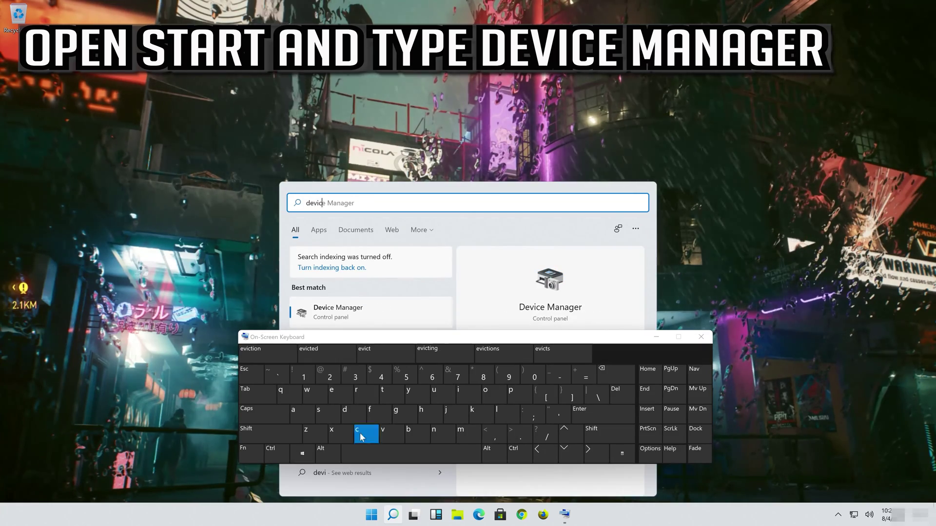
{"action": "left_click", "coordinate": [334, 393]}
{"action": "left_click", "coordinate": [437, 452]}
{"action": "left_click", "coordinate": [460, 431]}
{"action": "left_click", "coordinate": [300, 413]}
{"action": "left_click", "coordinate": [433, 433]}
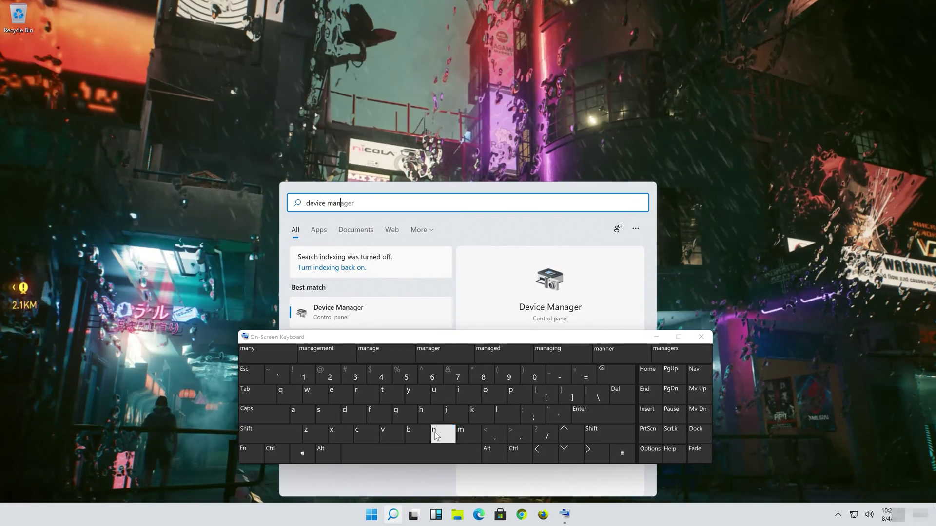
{"action": "left_click", "coordinate": [308, 416]}
{"action": "left_click", "coordinate": [402, 414]}
{"action": "left_click", "coordinate": [340, 394]}
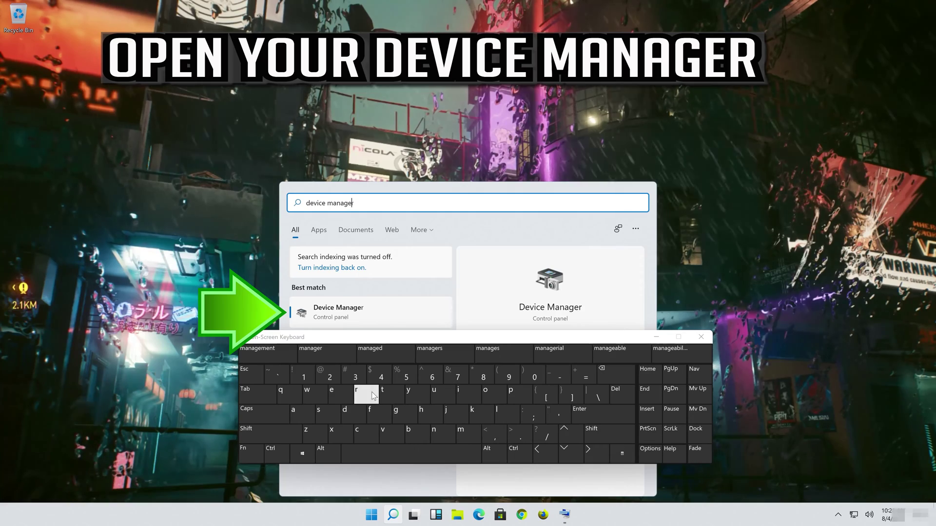
{"action": "left_click", "coordinate": [374, 396]}
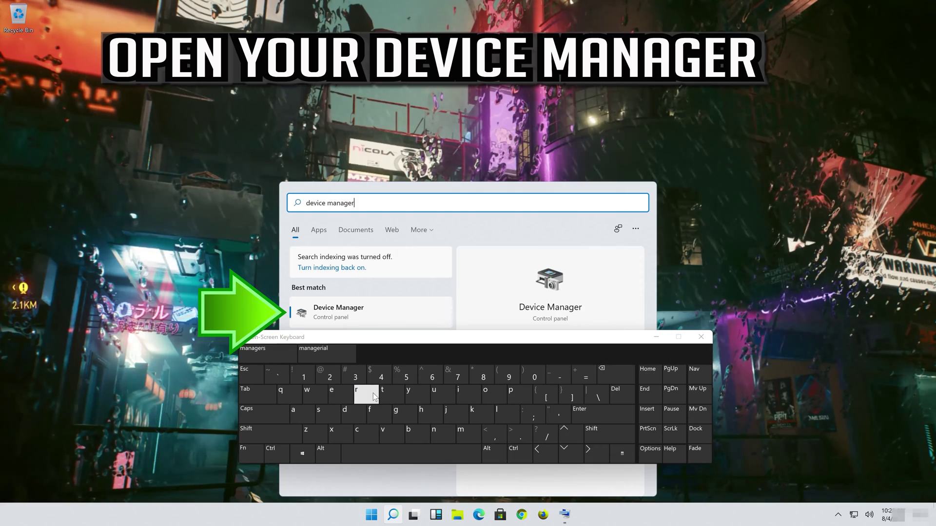
{"action": "left_click", "coordinate": [366, 307]}
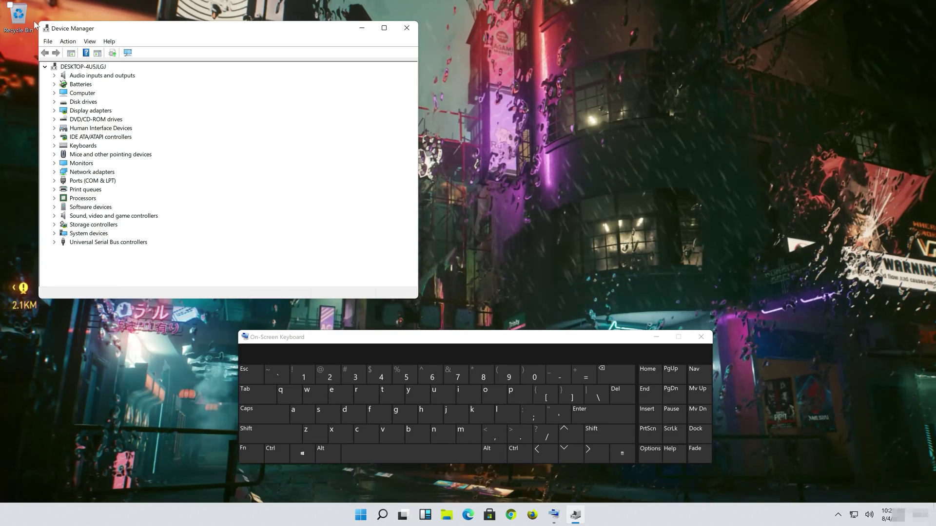
Shrink and reposition the Device Manager window, and show the driver properties of the Standard PS/2 Keyboard under Keyboards.
{"action": "left_click_drag", "start_coordinate": [39, 22], "coordinate": [83, 80]}
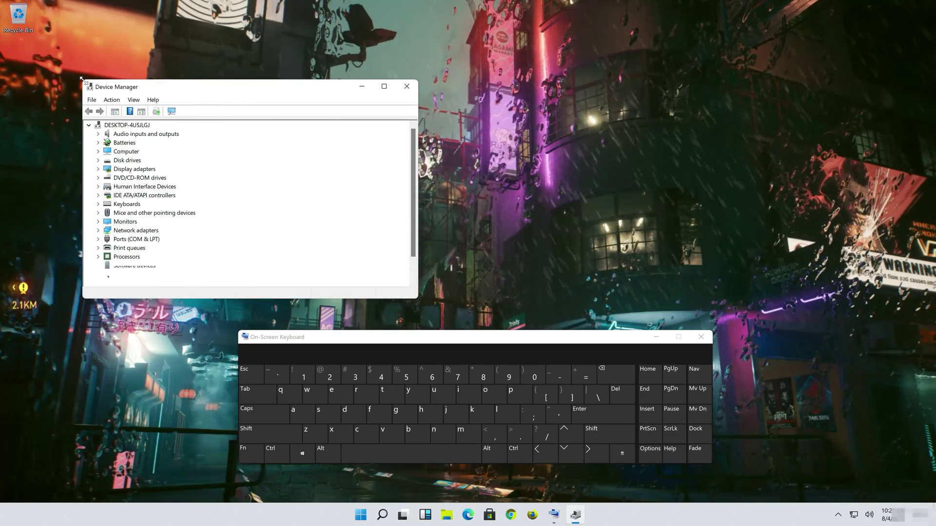
{"action": "left_click_drag", "start_coordinate": [220, 88], "coordinate": [413, 110]}
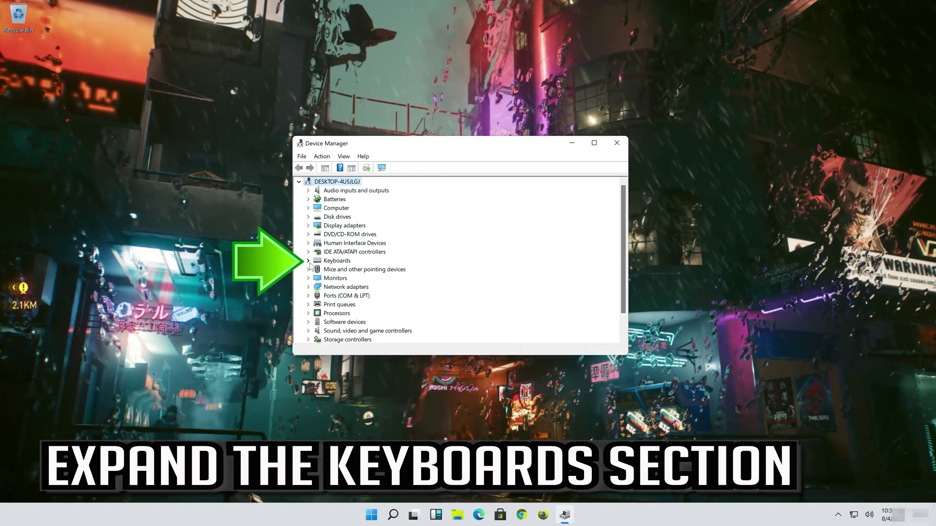
{"action": "double_click", "coordinate": [334, 262]}
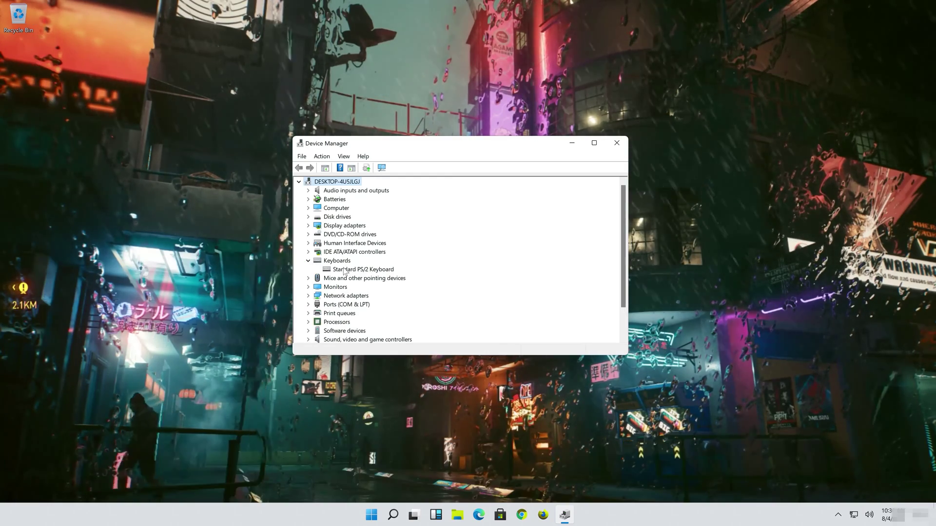
{"action": "right_click", "coordinate": [365, 270]}
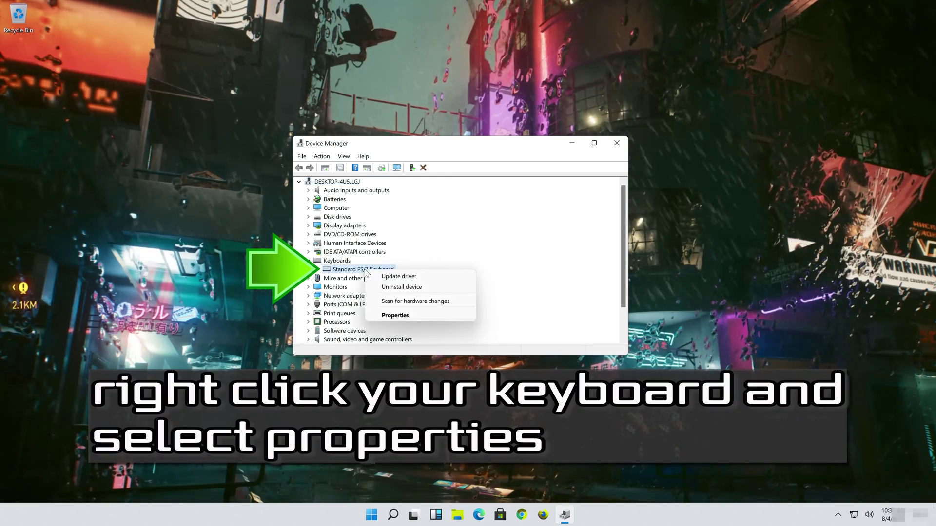
{"action": "left_click", "coordinate": [432, 317]}
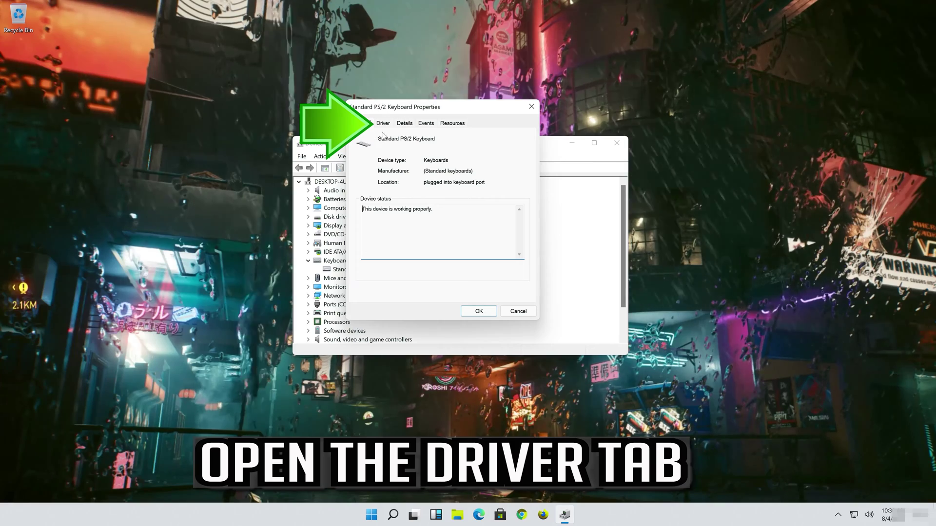
{"action": "left_click", "coordinate": [386, 123]}
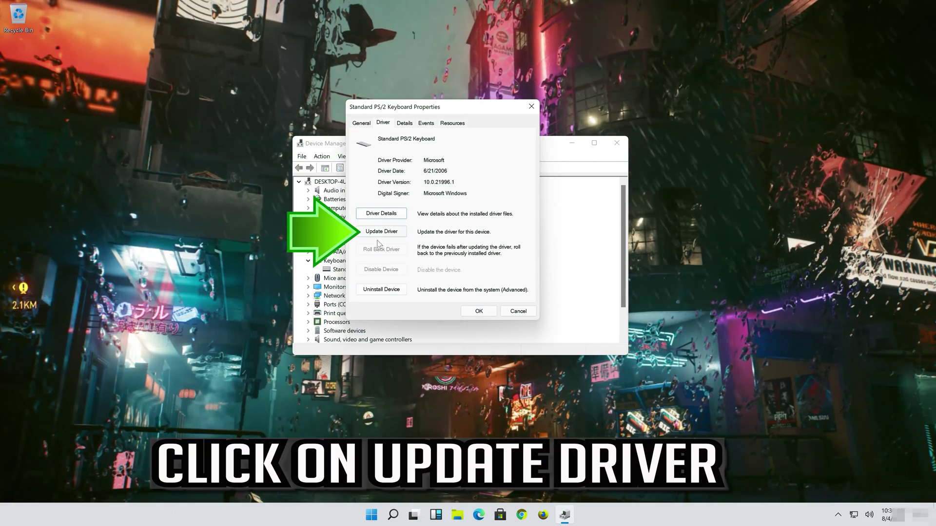
Update the keyboard driver manually by installing Standard PS/2 Keyboard from the list of available drivers on the computer.
{"action": "left_click", "coordinate": [391, 237]}
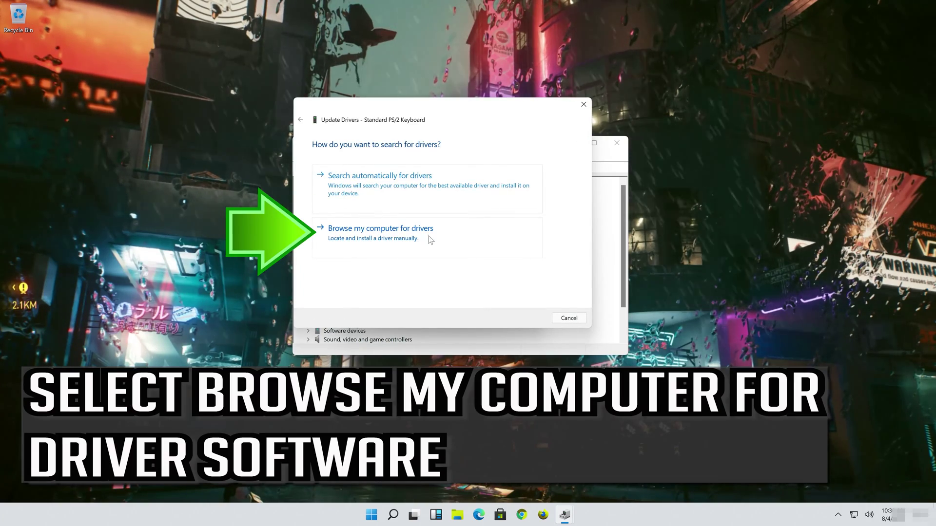
{"action": "left_click", "coordinate": [358, 239]}
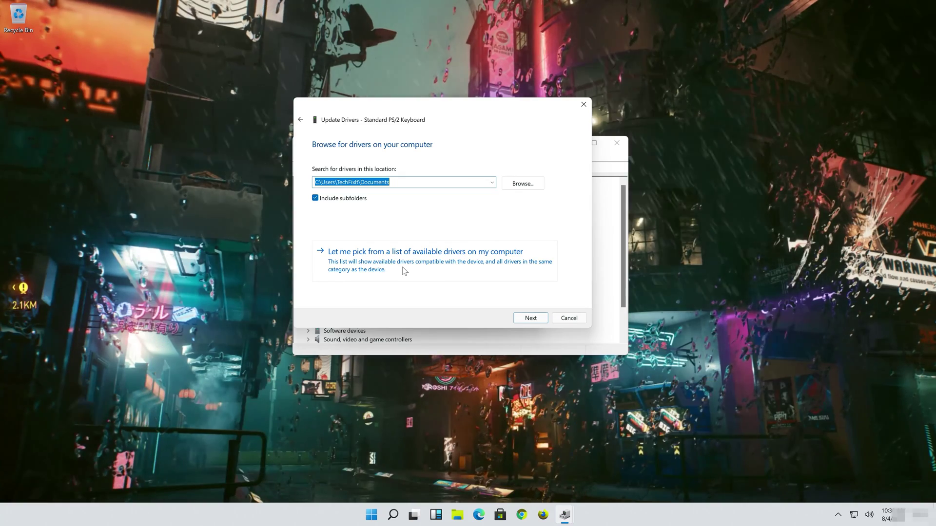
{"action": "left_click", "coordinate": [404, 271]}
{"action": "left_click", "coordinate": [387, 230]}
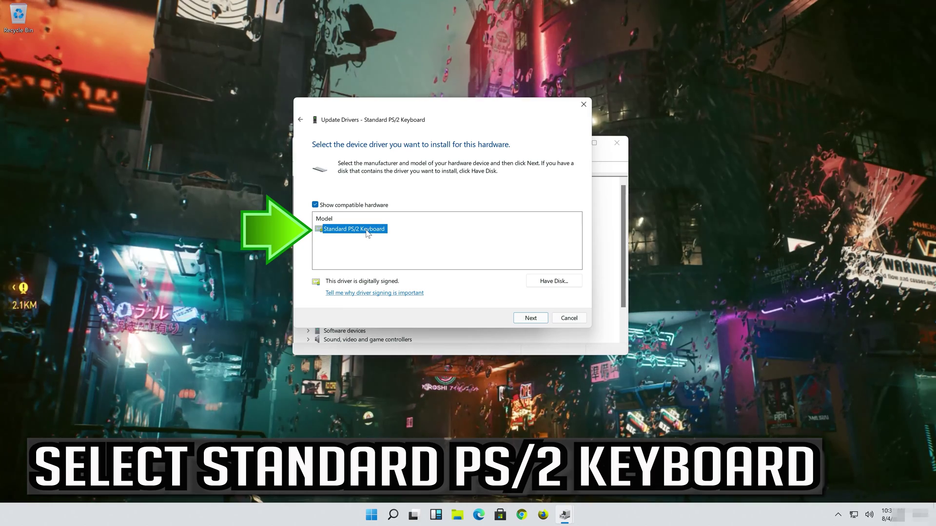
{"action": "left_click", "coordinate": [528, 320]}
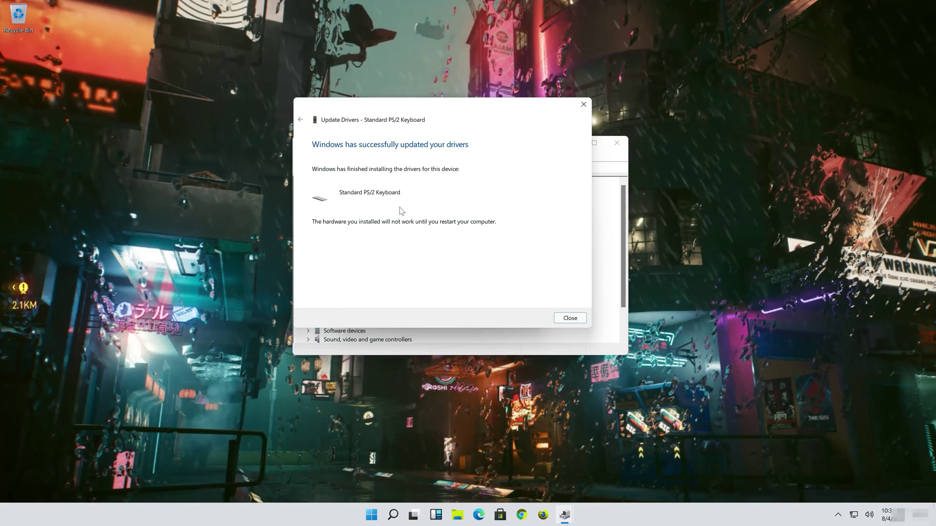
Close the driver update and the keyboard properties, and restart the computer to apply the hardware change.
{"action": "left_click", "coordinate": [569, 318]}
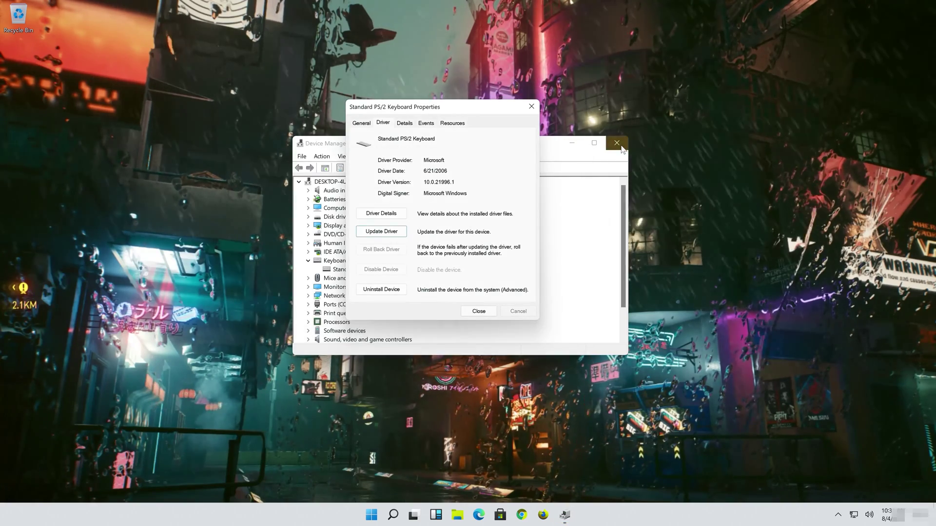
{"action": "left_click", "coordinate": [480, 309]}
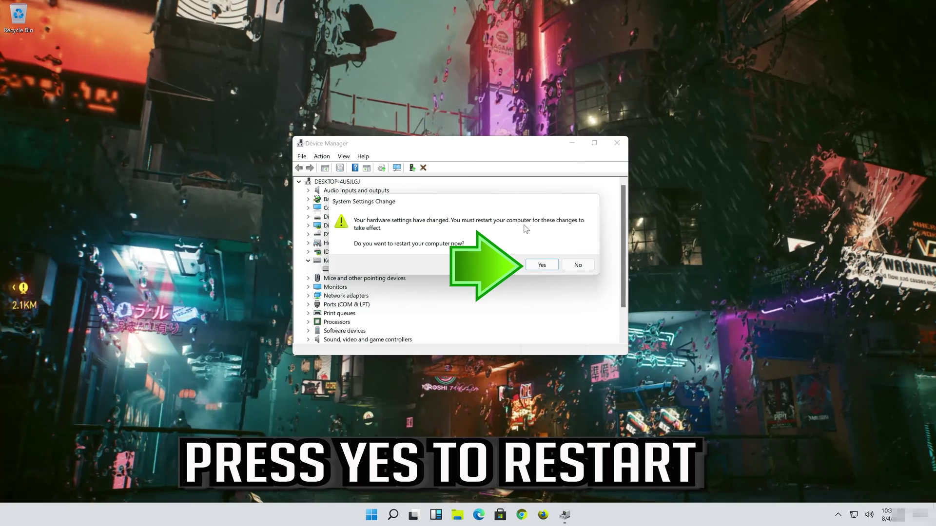
{"action": "left_click", "coordinate": [548, 264]}
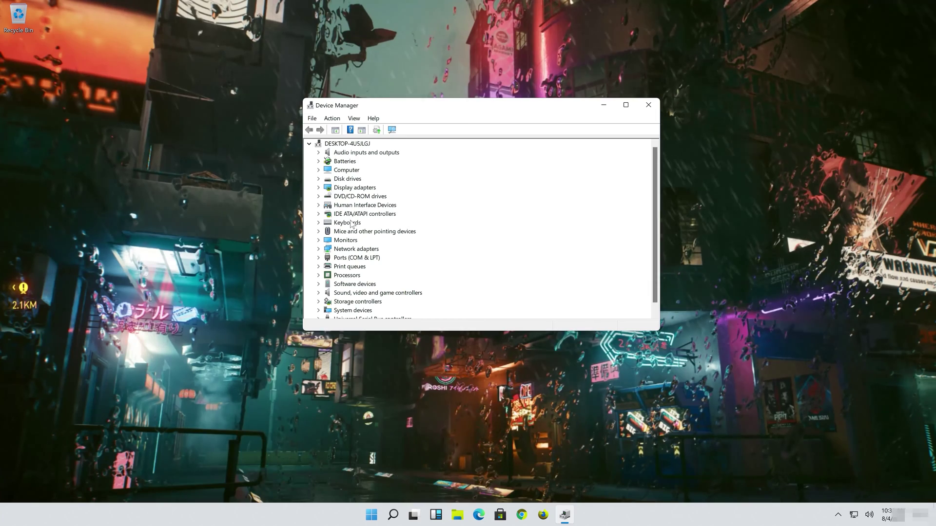
Expand the Keyboards category in Device Manager and show the driver properties of the Standard PS/2 Keyboard.
{"action": "left_click", "coordinate": [351, 223]}
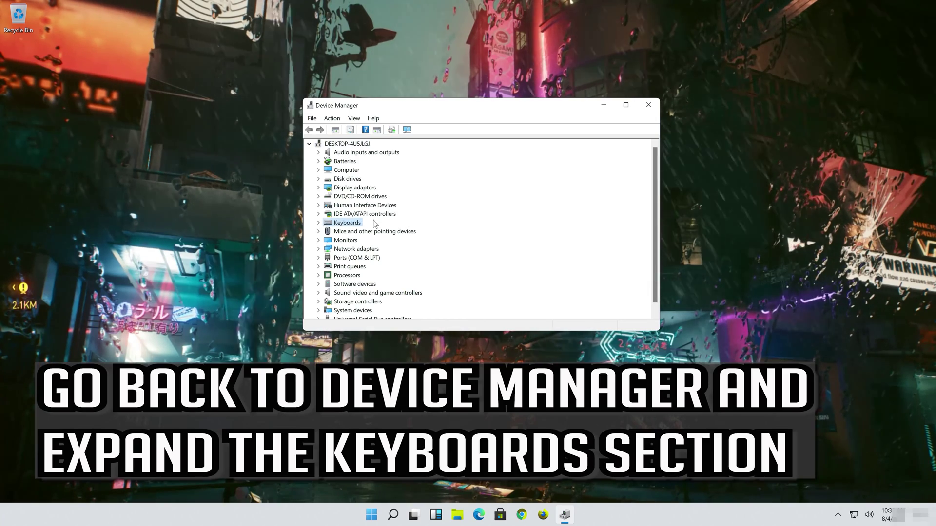
{"action": "left_click", "coordinate": [319, 223]}
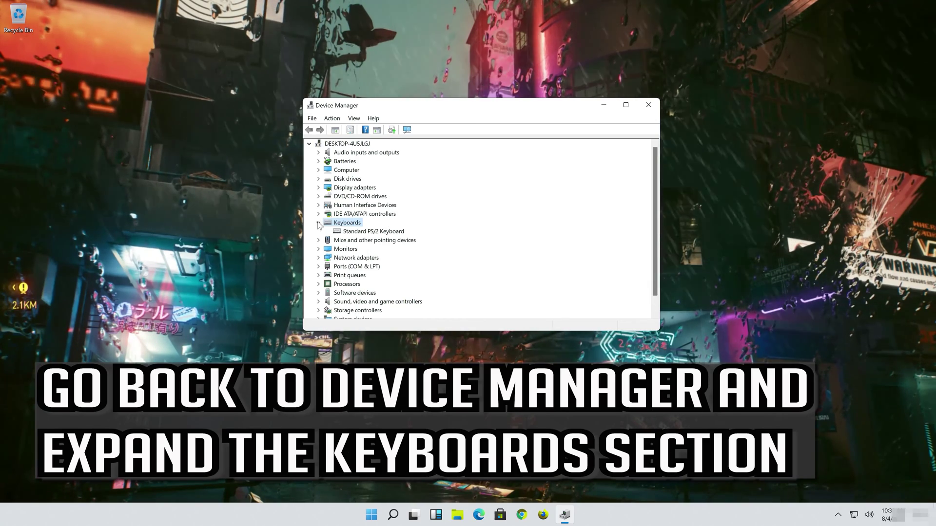
{"action": "left_click", "coordinate": [349, 232]}
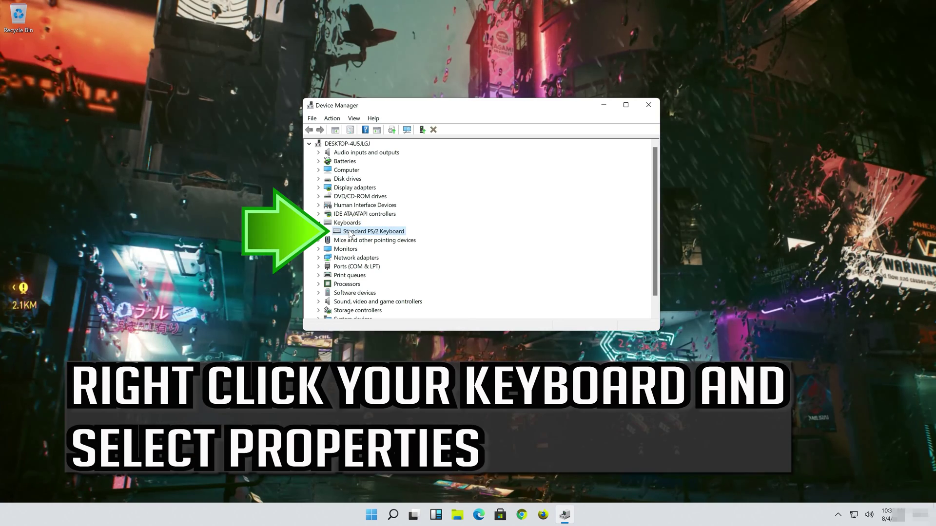
{"action": "right_click", "coordinate": [388, 232]}
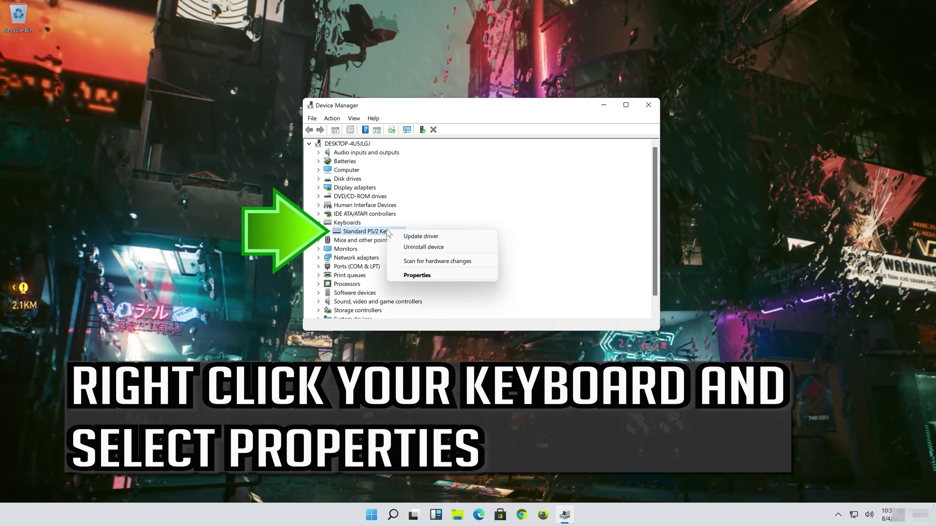
{"action": "left_click", "coordinate": [417, 275]}
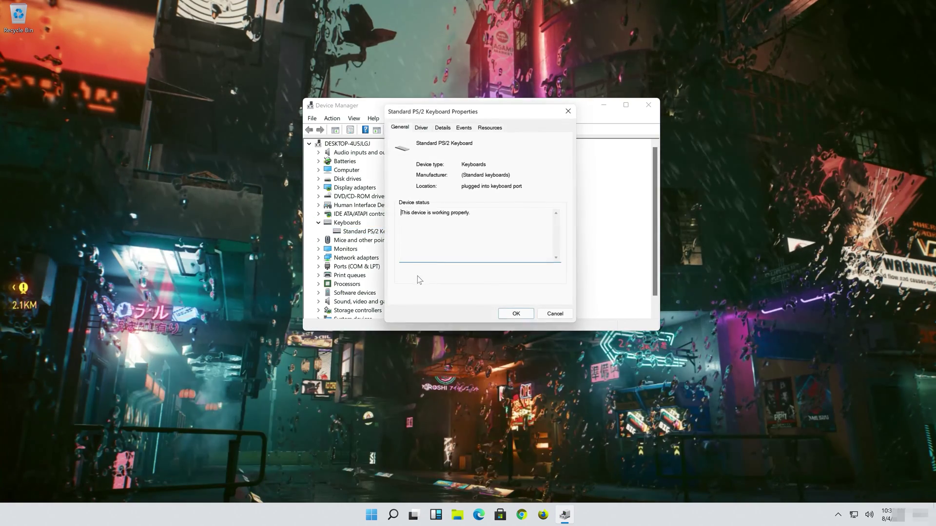
{"action": "left_click", "coordinate": [421, 128]}
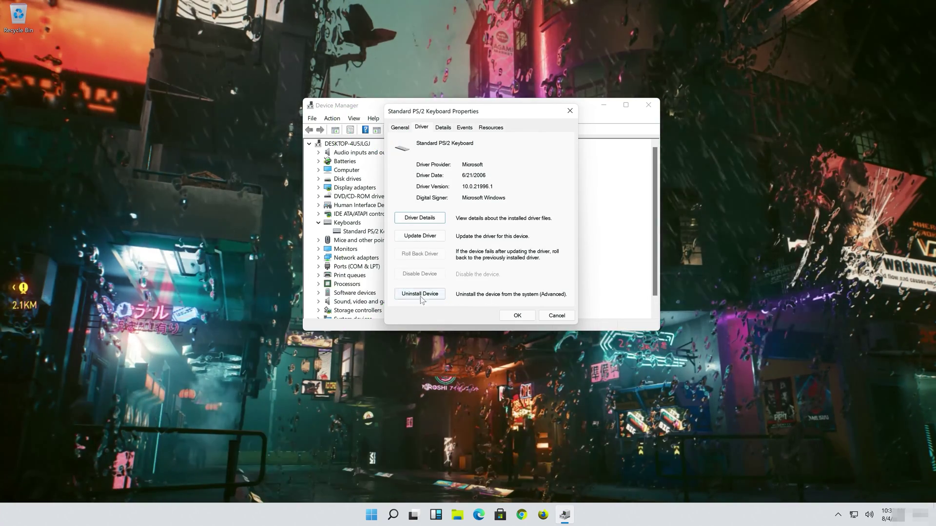
Uninstall the Standard PS/2 Keyboard device and restart the computer to finish removing it.
{"action": "left_click", "coordinate": [423, 294]}
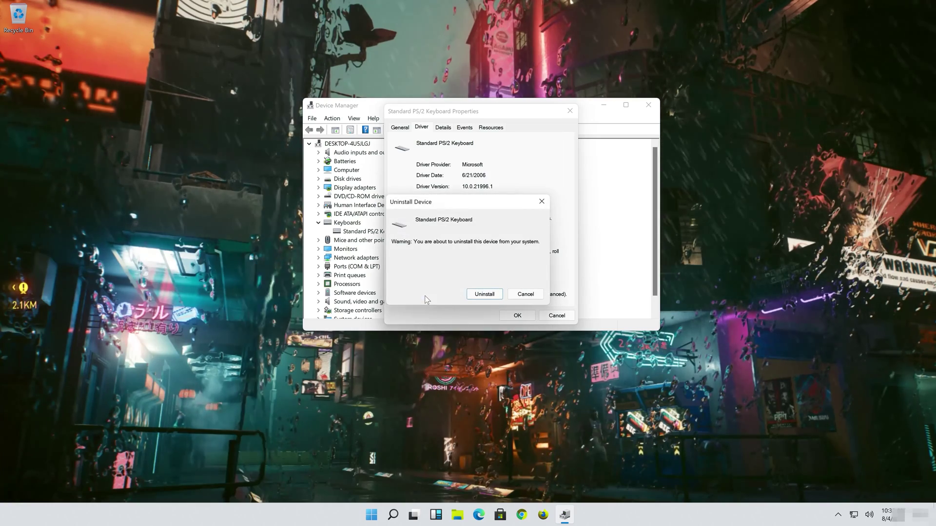
{"action": "left_click", "coordinate": [485, 295]}
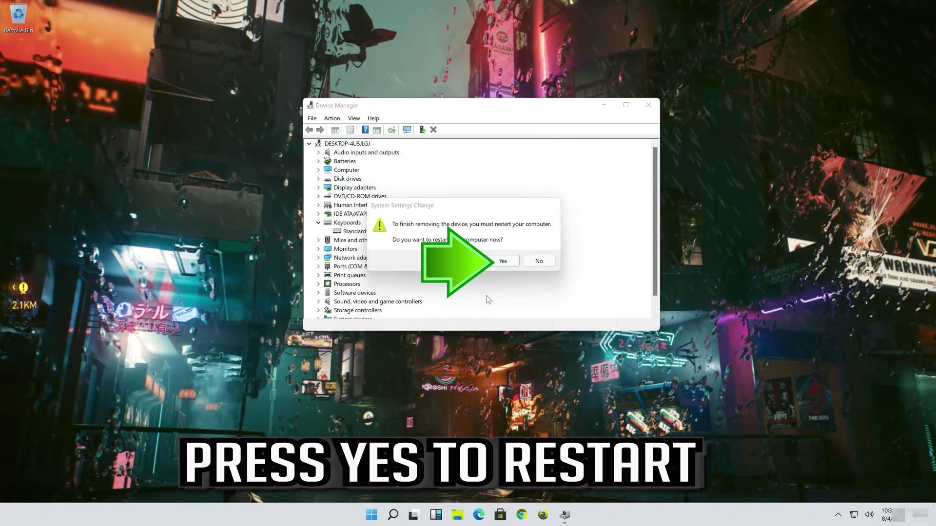
{"action": "left_click", "coordinate": [503, 261]}
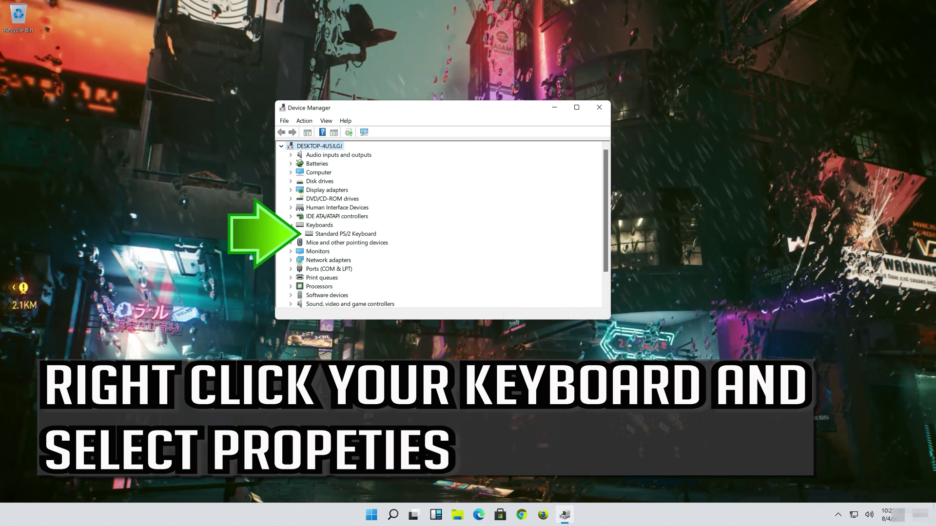
Bring up the Standard PS/2 Keyboard's driver properties again after the restart.
{"action": "right_click", "coordinate": [326, 236]}
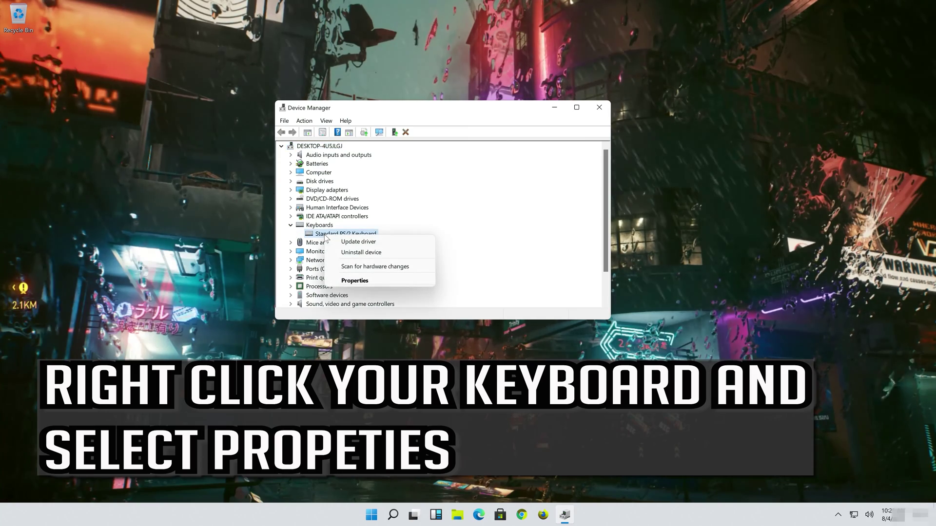
{"action": "left_click", "coordinate": [395, 280]}
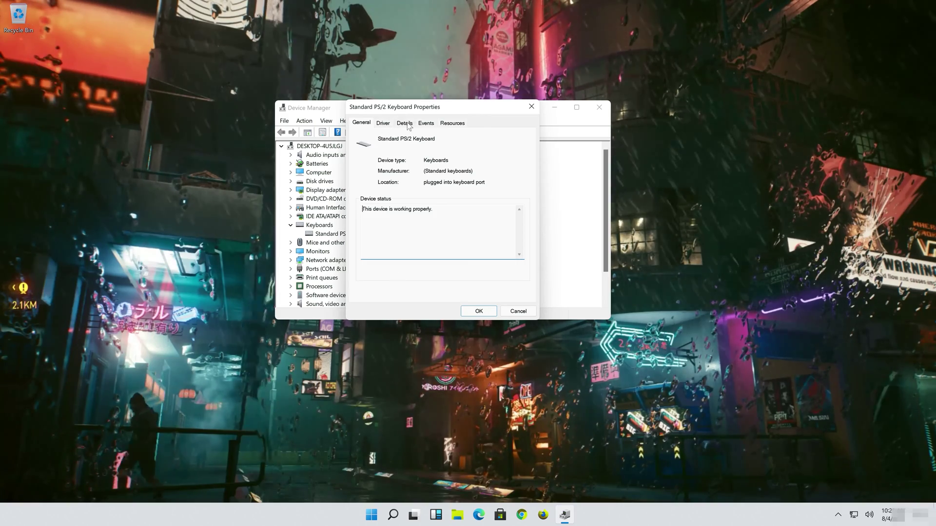
{"action": "left_click", "coordinate": [383, 122]}
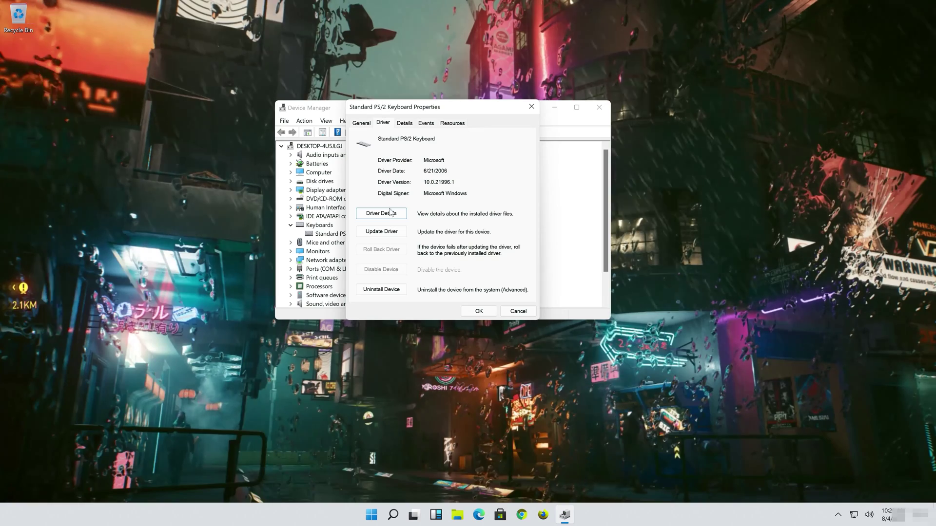
Search automatically for a newer keyboard driver, and check Windows Update for updated drivers.
{"action": "left_click", "coordinate": [380, 231]}
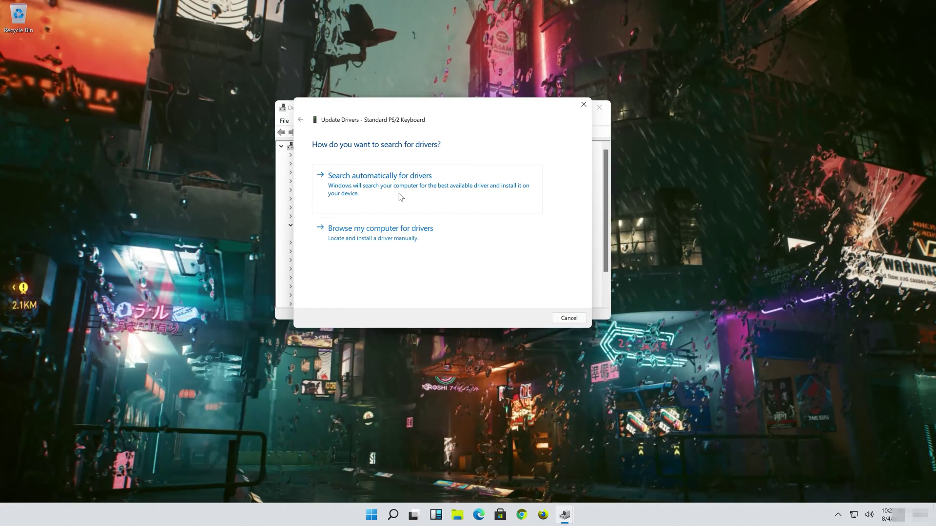
{"action": "left_click", "coordinate": [398, 193]}
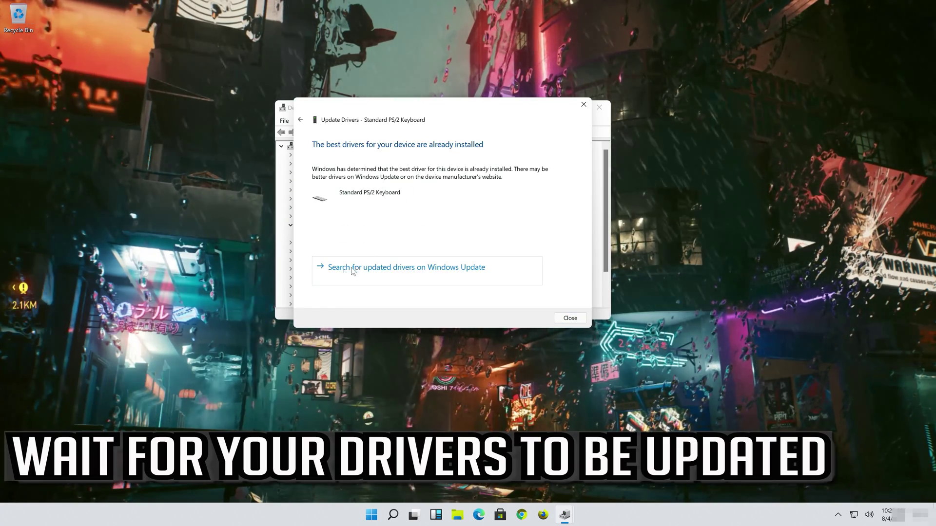
{"action": "left_click", "coordinate": [381, 267]}
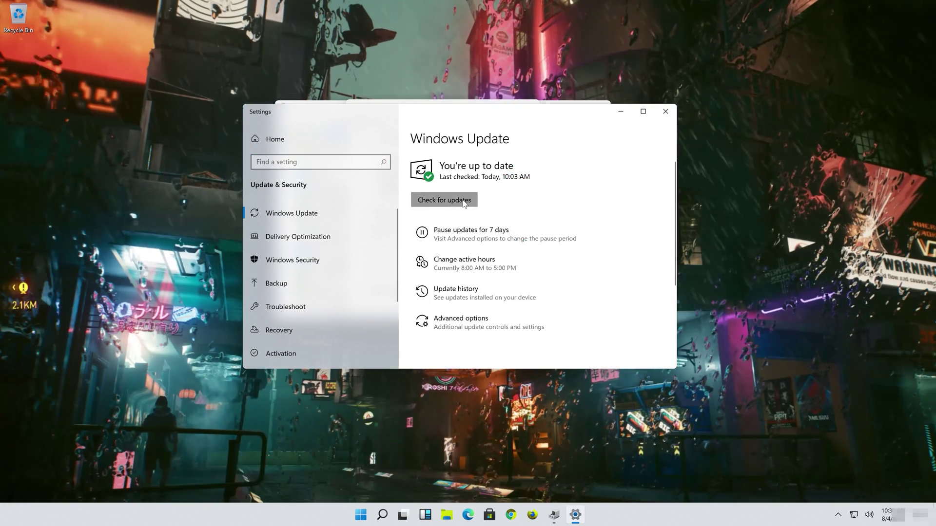
{"action": "left_click", "coordinate": [464, 204]}
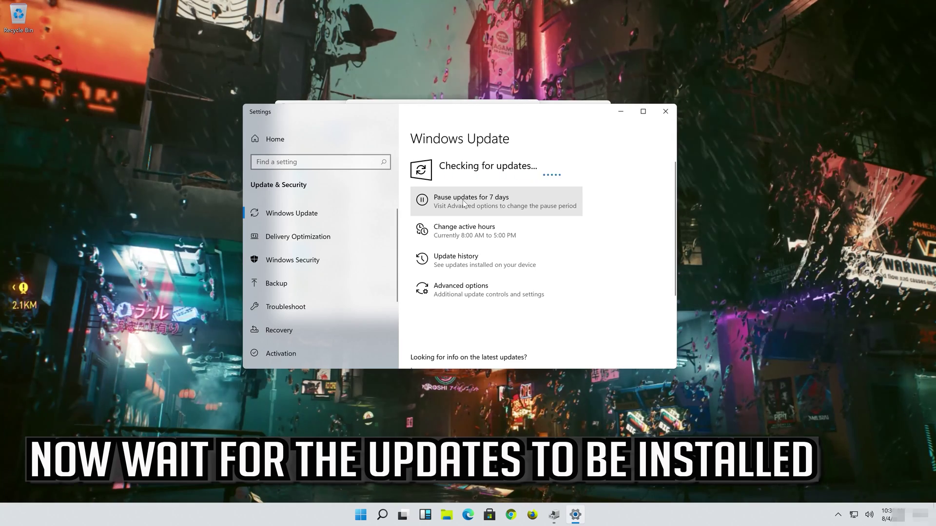